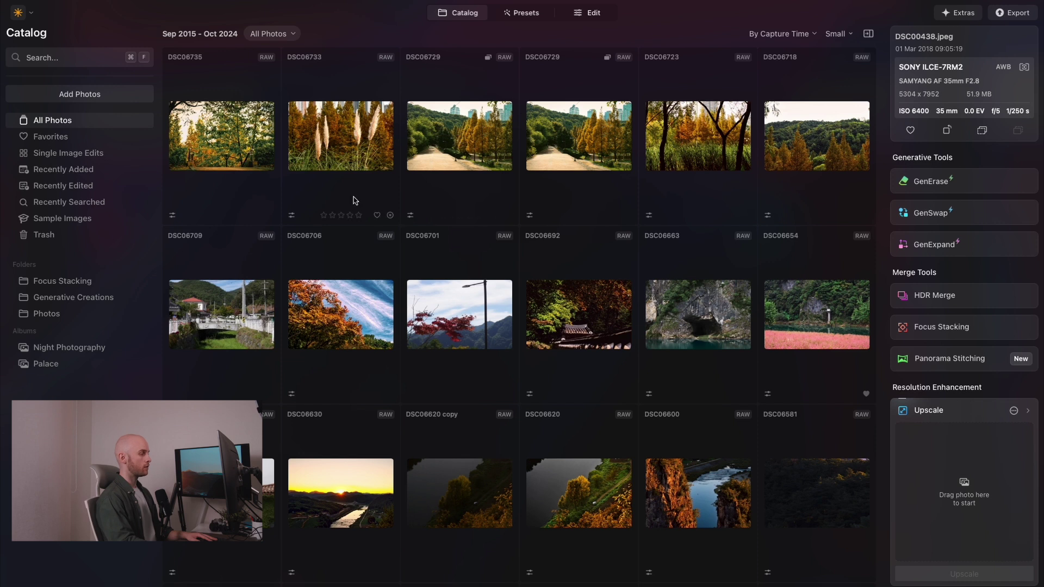
Rate DSC06733 one star, toggle its reject flag on and off, and open the All Photos filter menu.
click(359, 216)
click(323, 216)
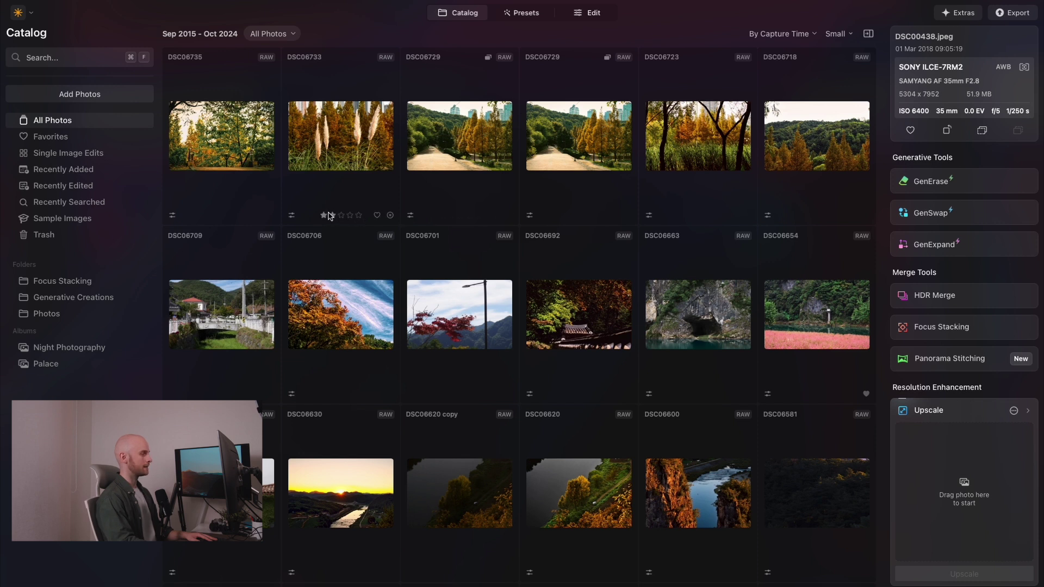
click(388, 216)
click(388, 216)
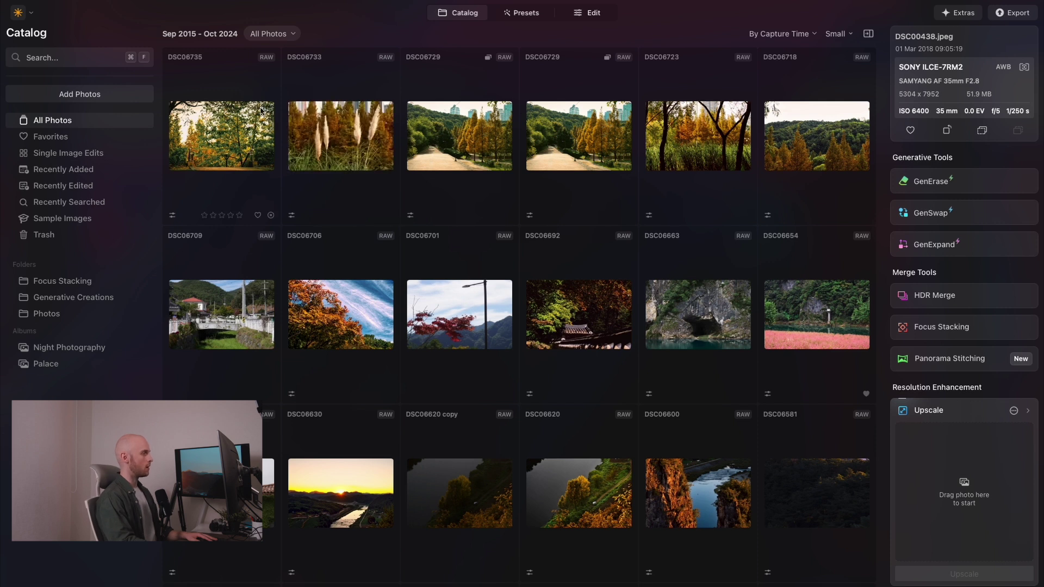
click(274, 34)
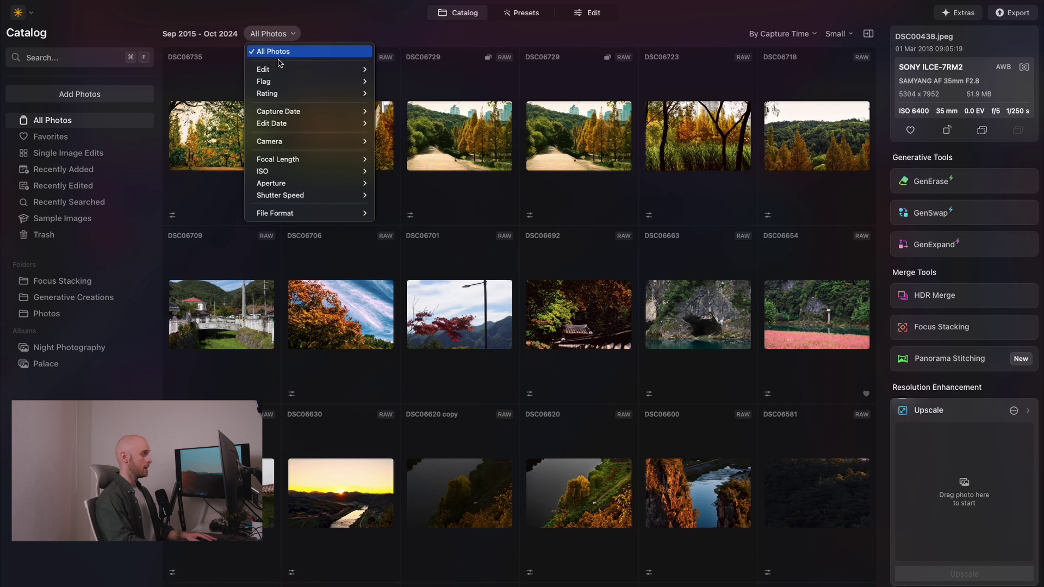
mouse_move(298, 149)
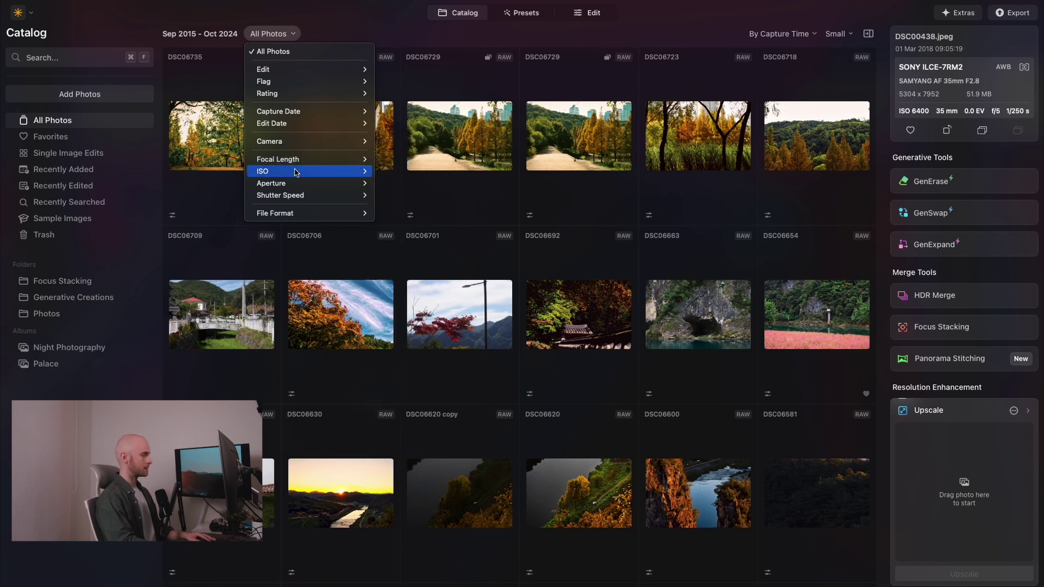
mouse_move(298, 185)
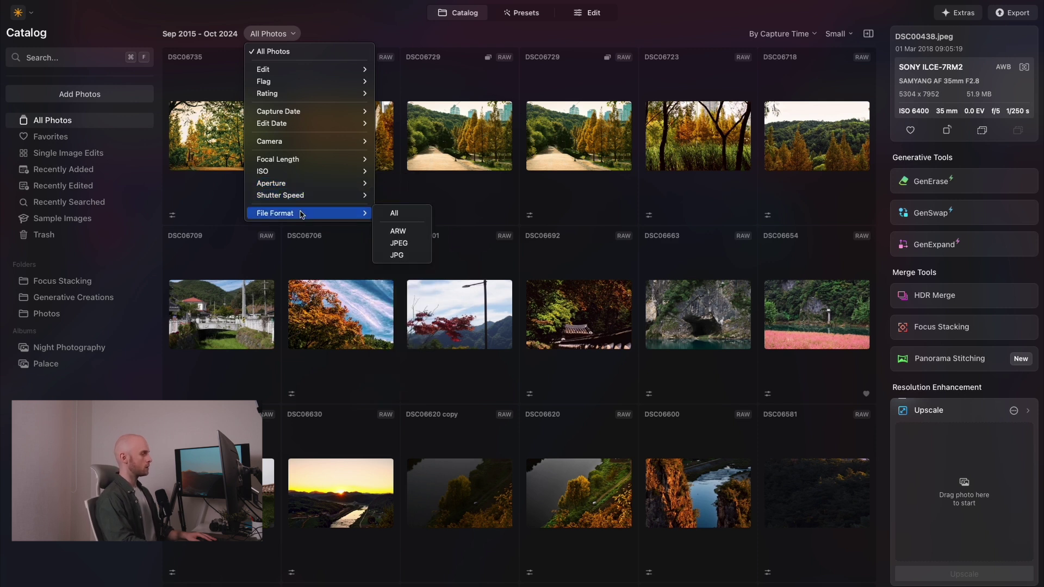
Close the filter menu and create a virtual copy of DSC06733 from its context menu.
click(325, 257)
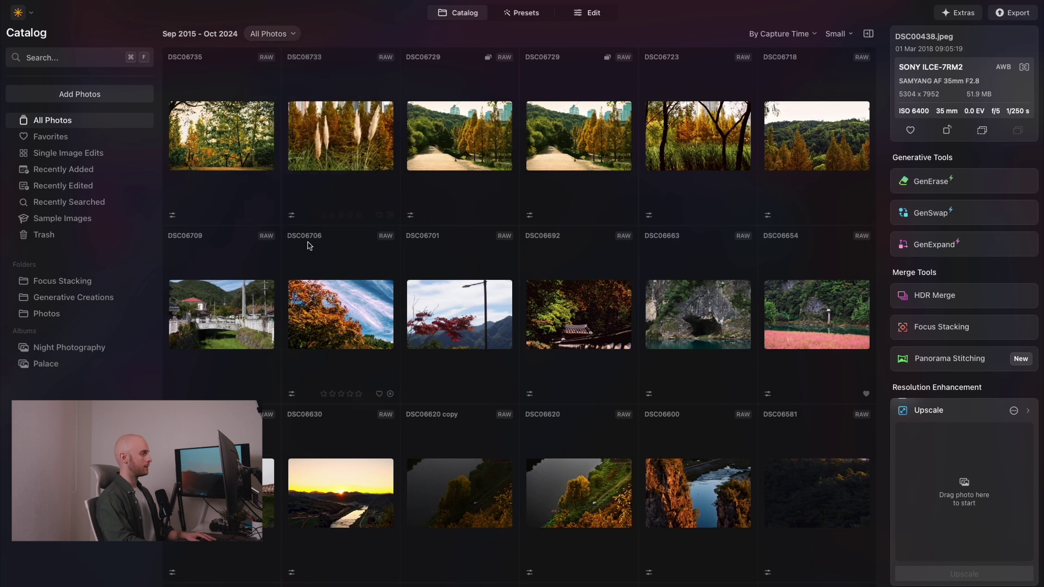
right_click(321, 154)
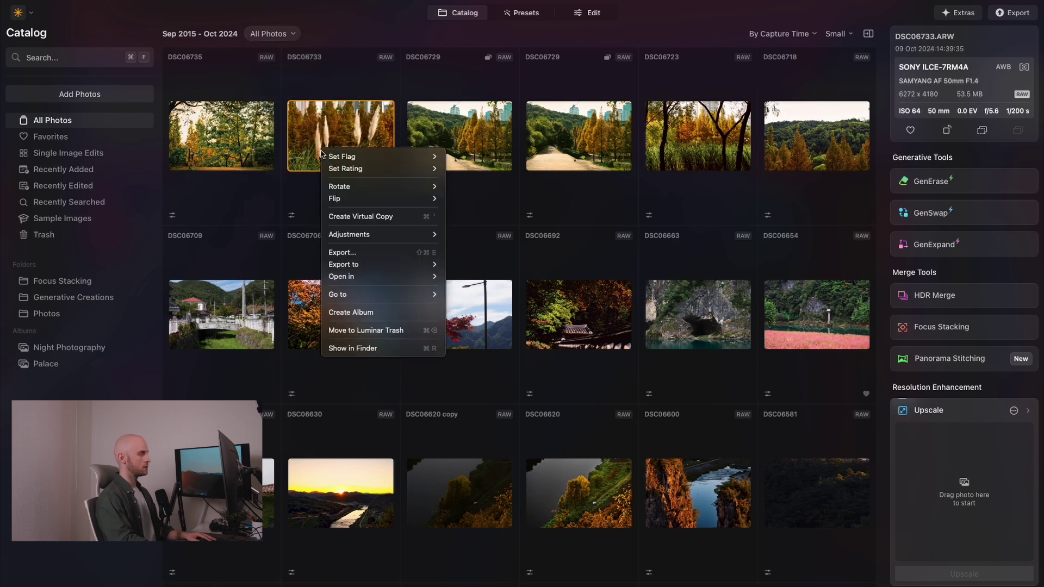
click(370, 216)
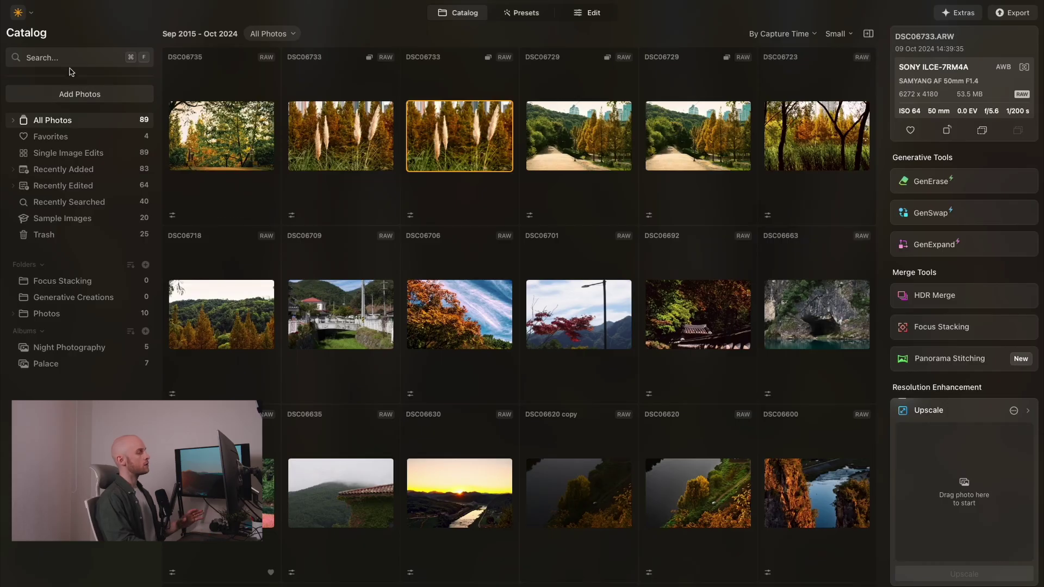
click(67, 58)
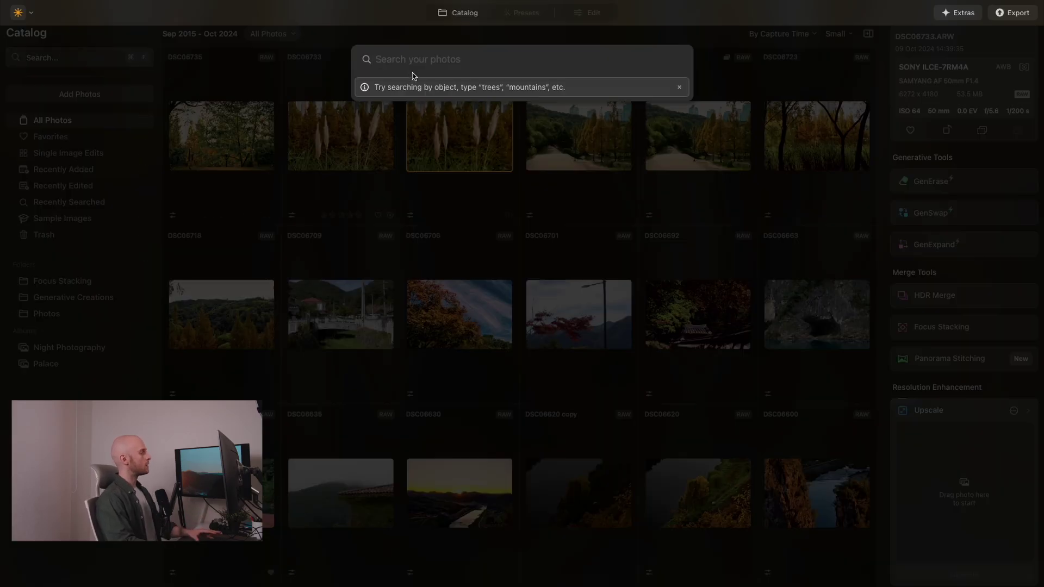
text(tree)
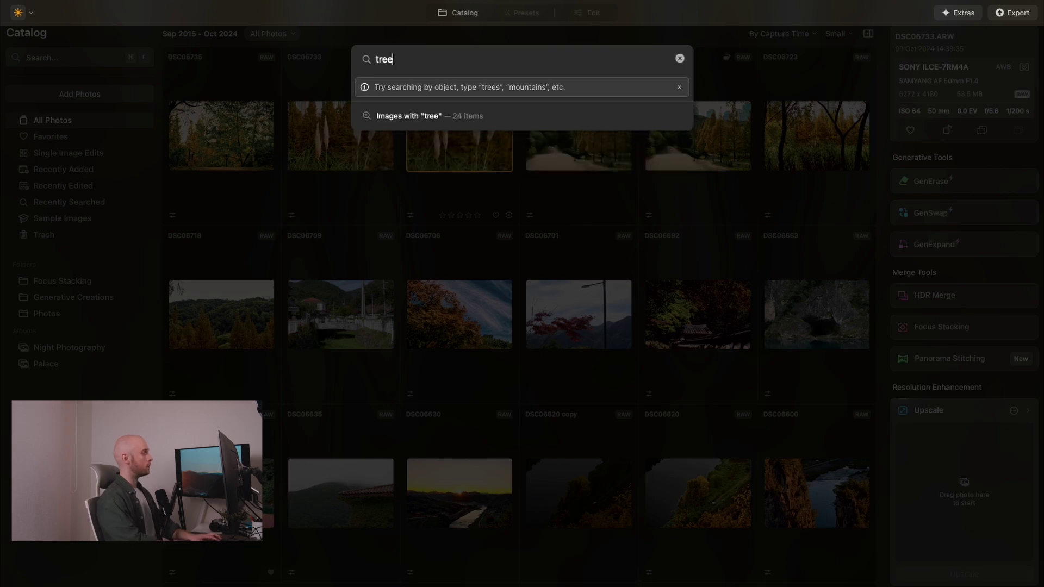
click(437, 115)
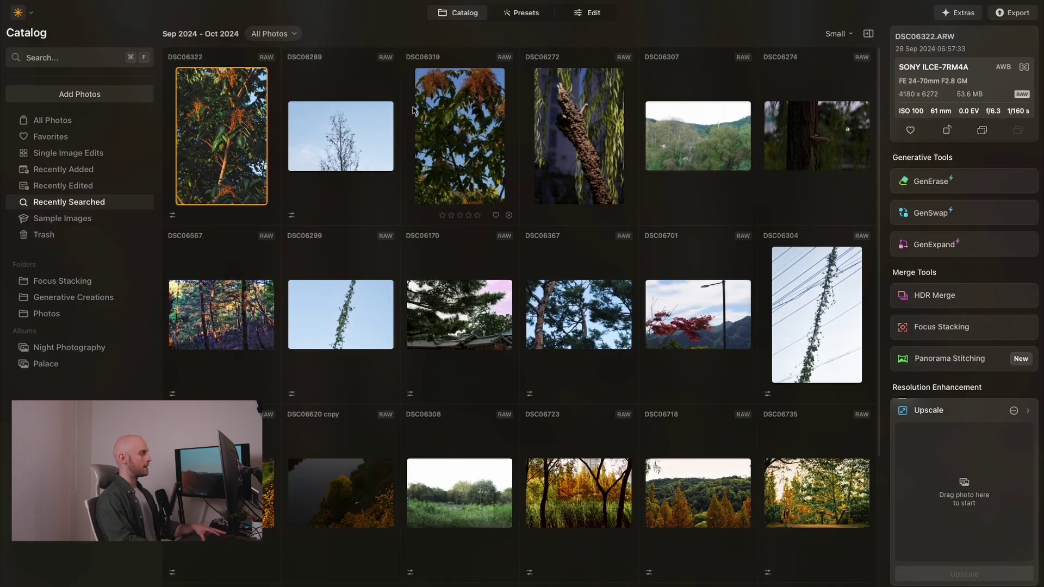
click(67, 58)
text(neon)
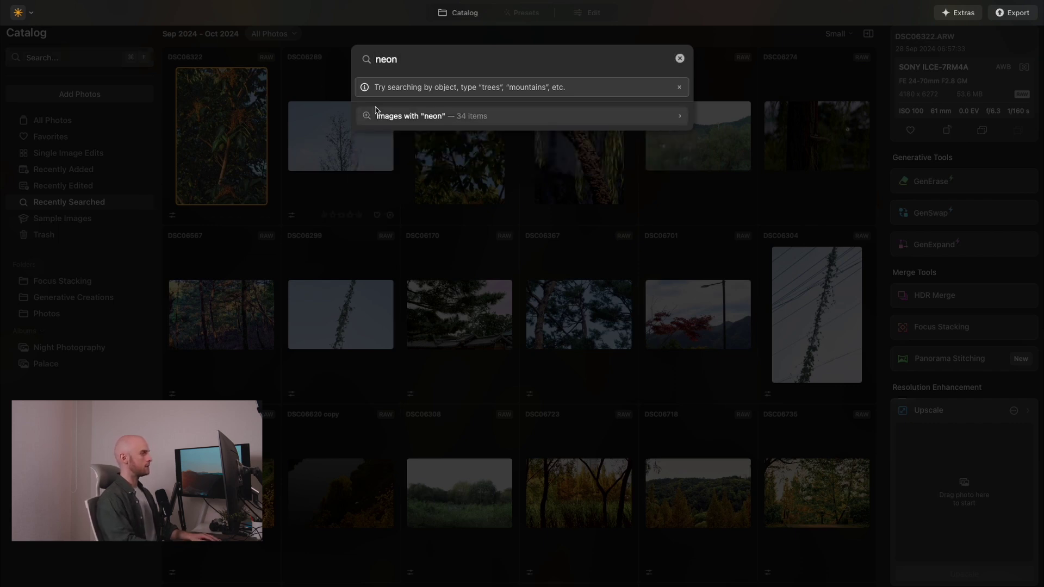
click(379, 116)
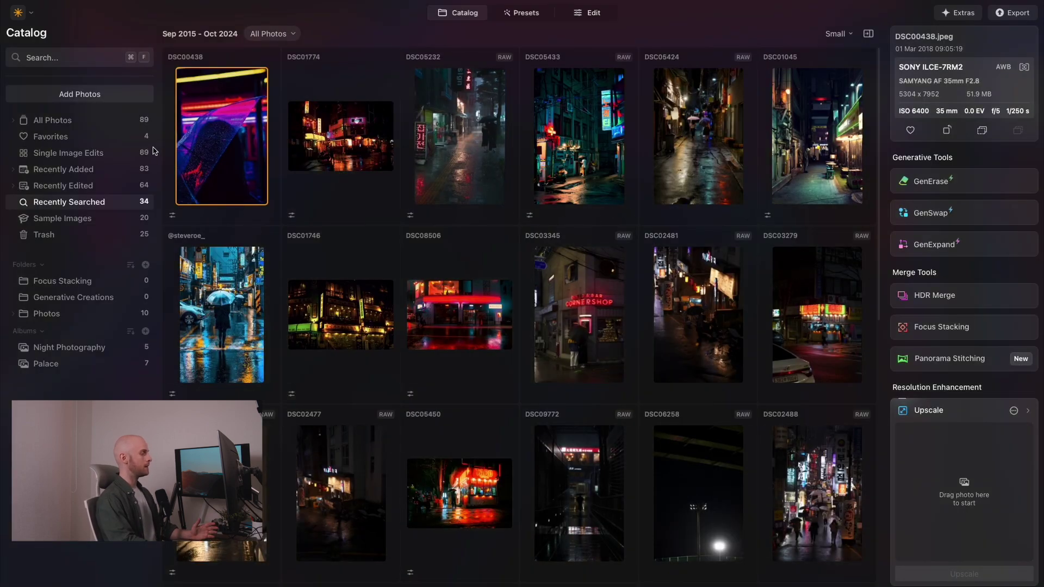
click(74, 62)
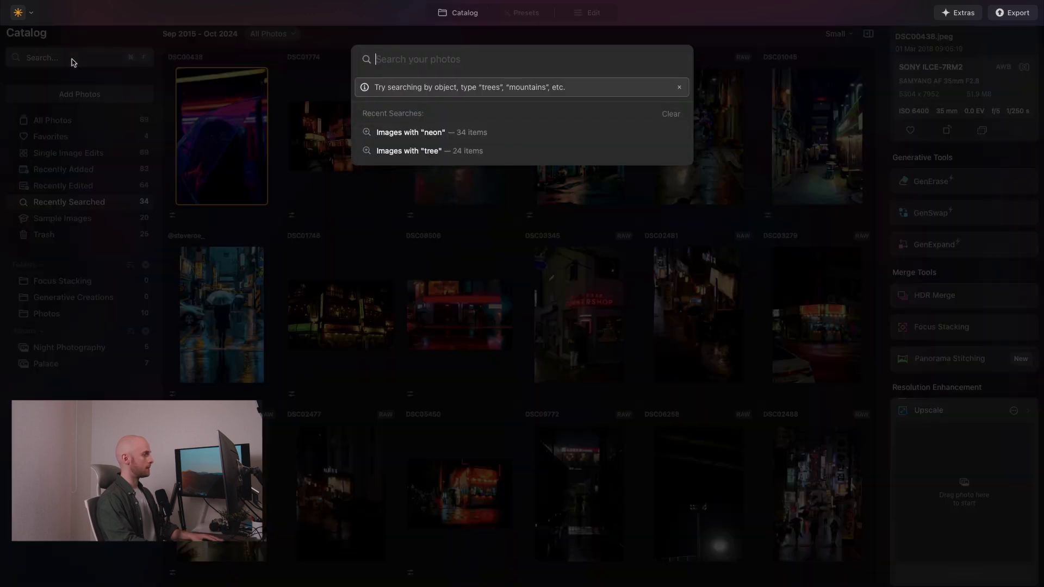
text(umbrella)
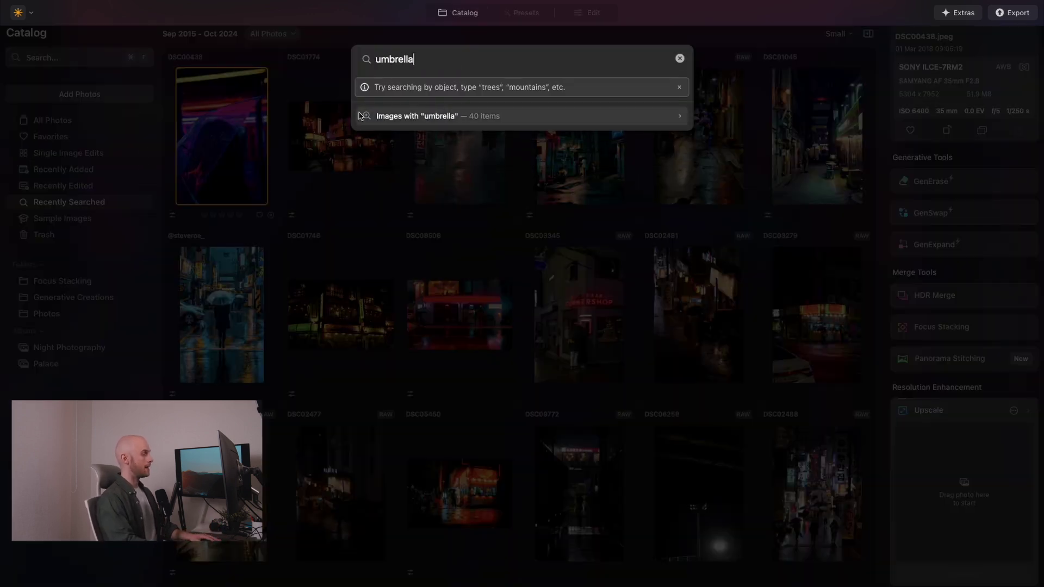
key(Return)
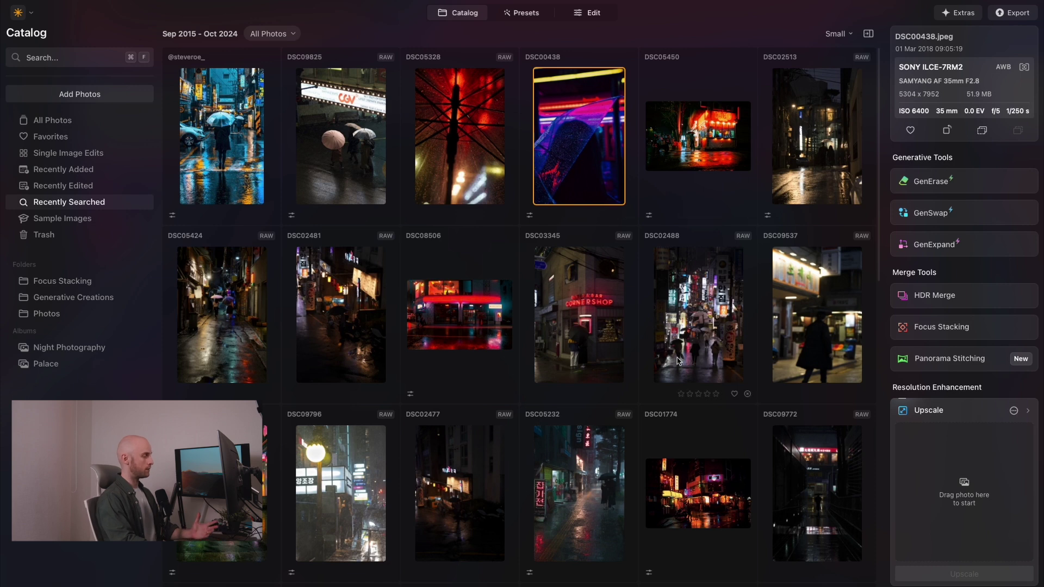
Open DSC06663 in single view, browse the filmstrip, and switch to the Edit module.
key(Escape)
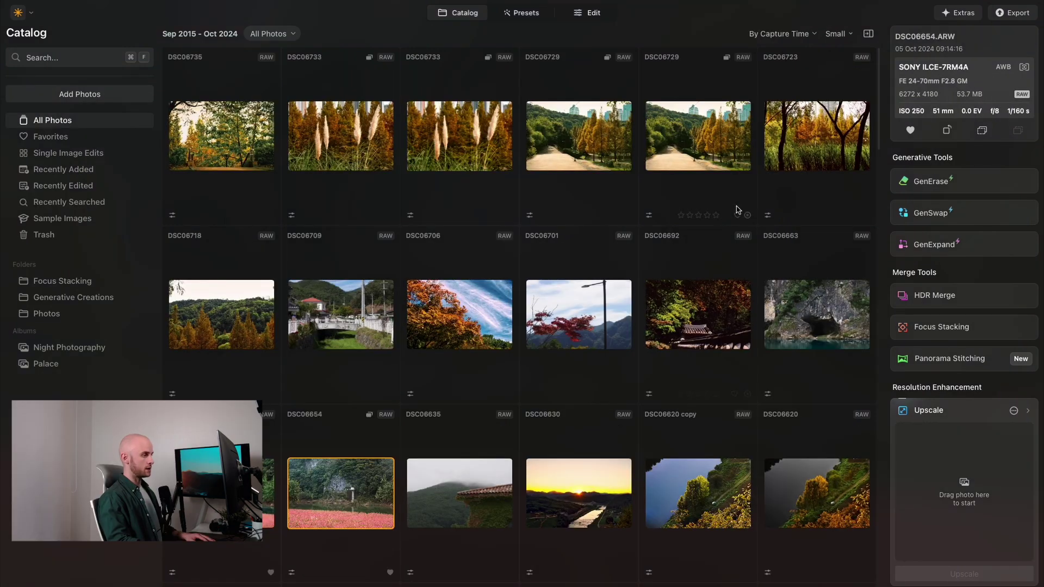
double_click(800, 318)
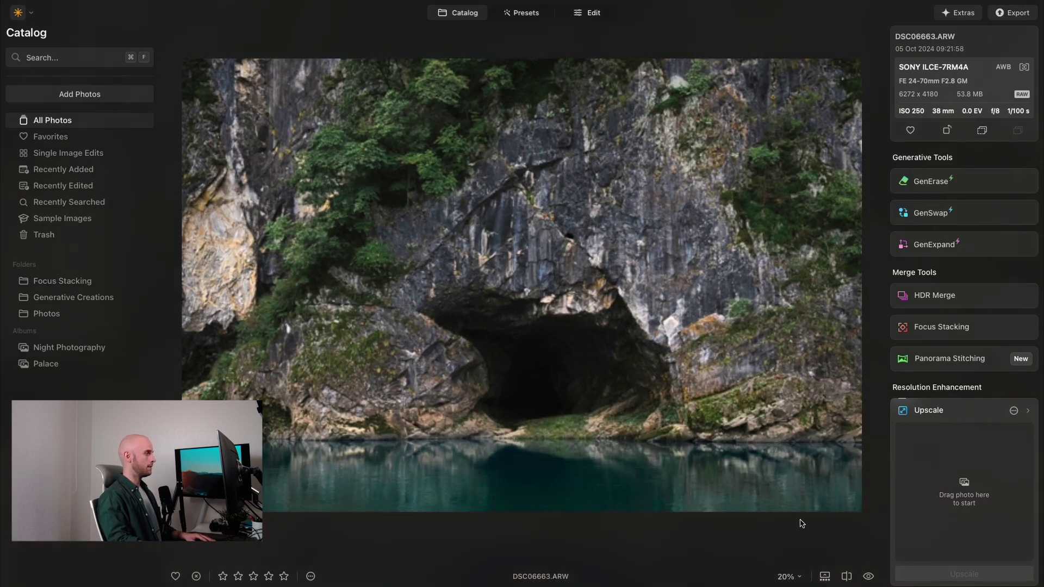
click(824, 576)
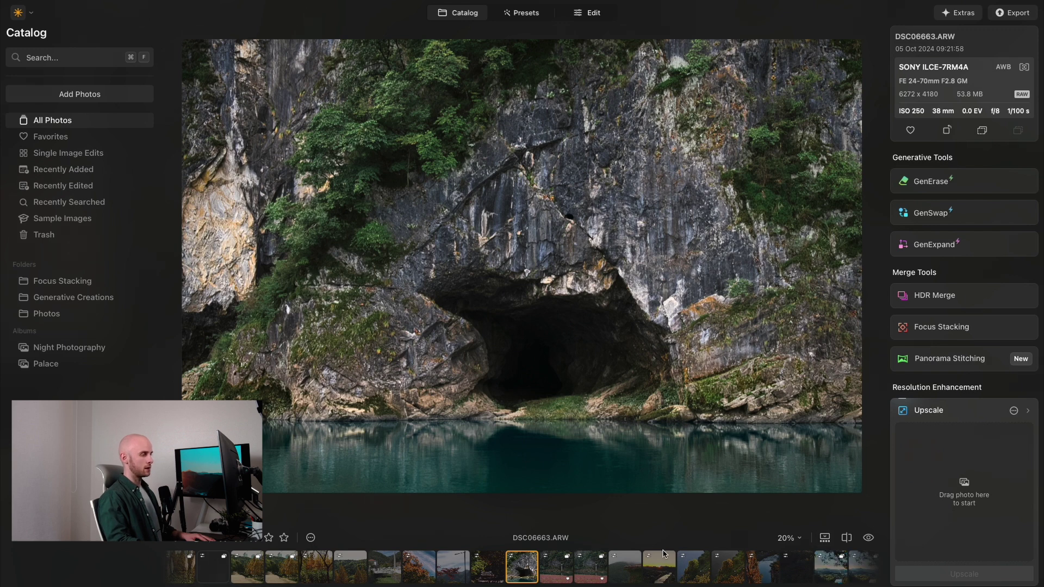
scroll(565, 565, right, 2)
scroll(566, 565, right, 3)
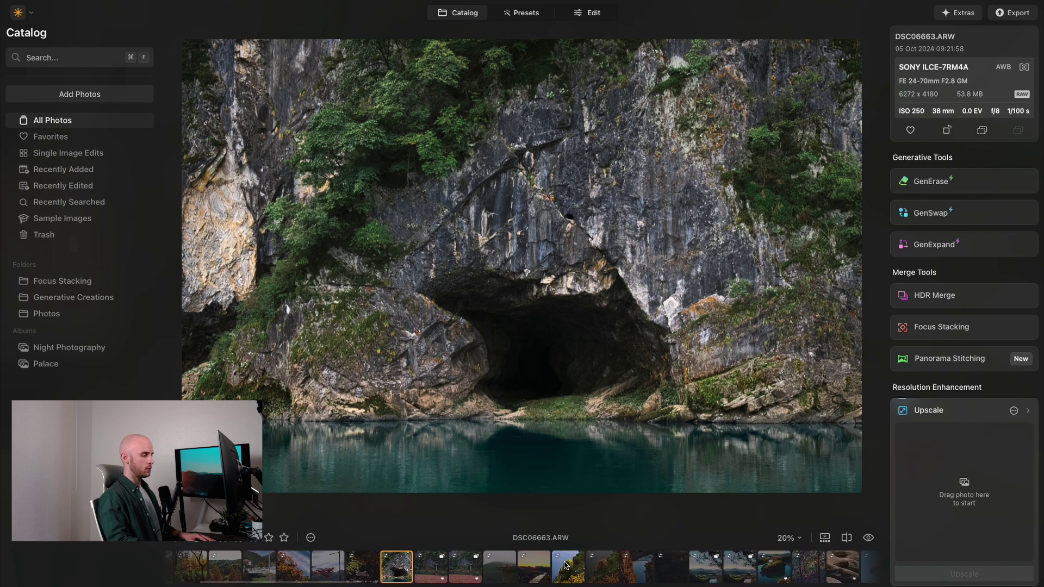
scroll(565, 566, left, 5)
scroll(566, 566, left, 1)
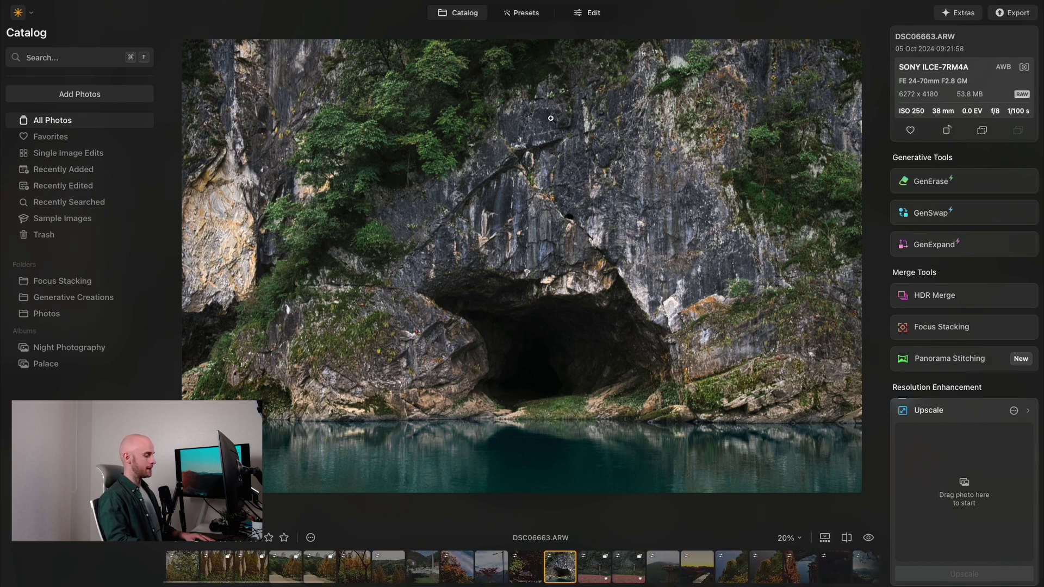
click(569, 18)
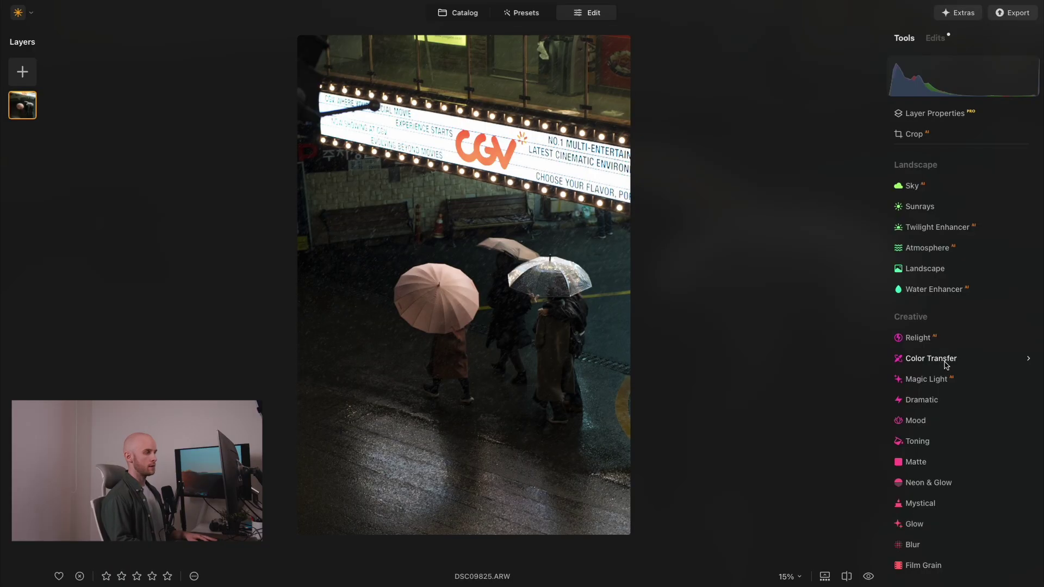
In Color Transfer, filter references to Custom and apply the neon street reference.
click(945, 360)
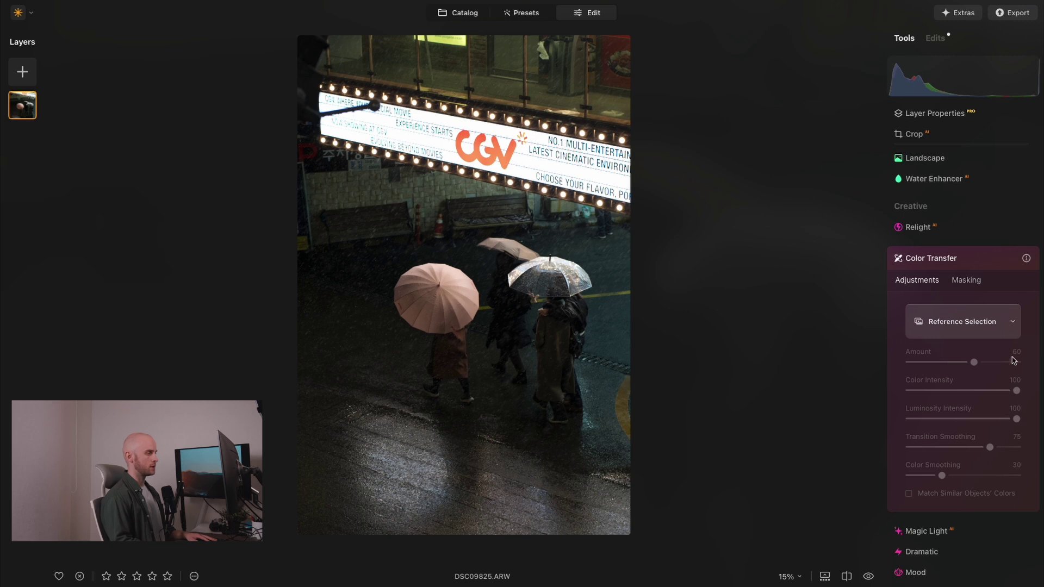
click(928, 329)
click(930, 358)
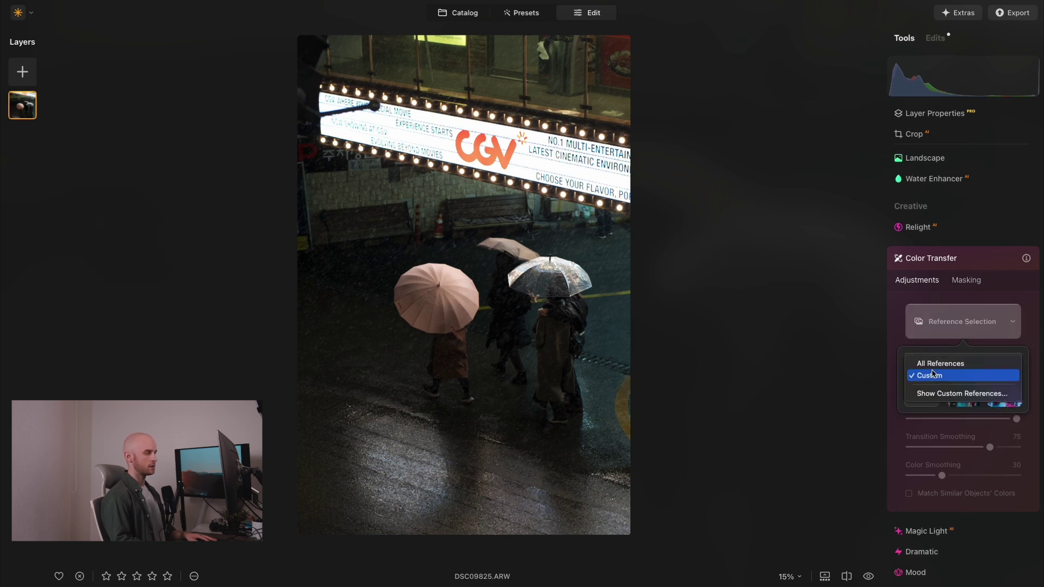
click(933, 361)
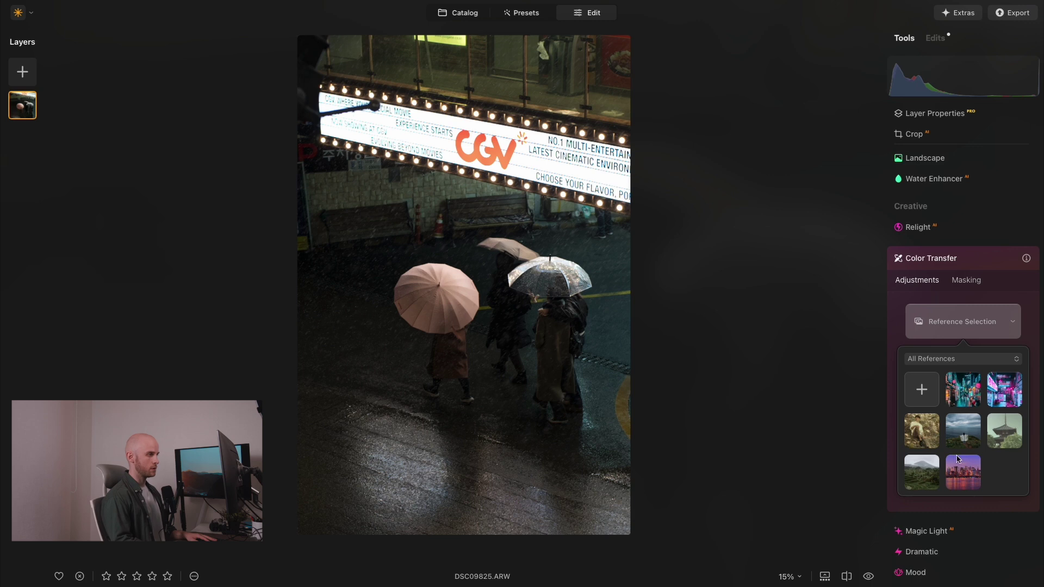
click(943, 361)
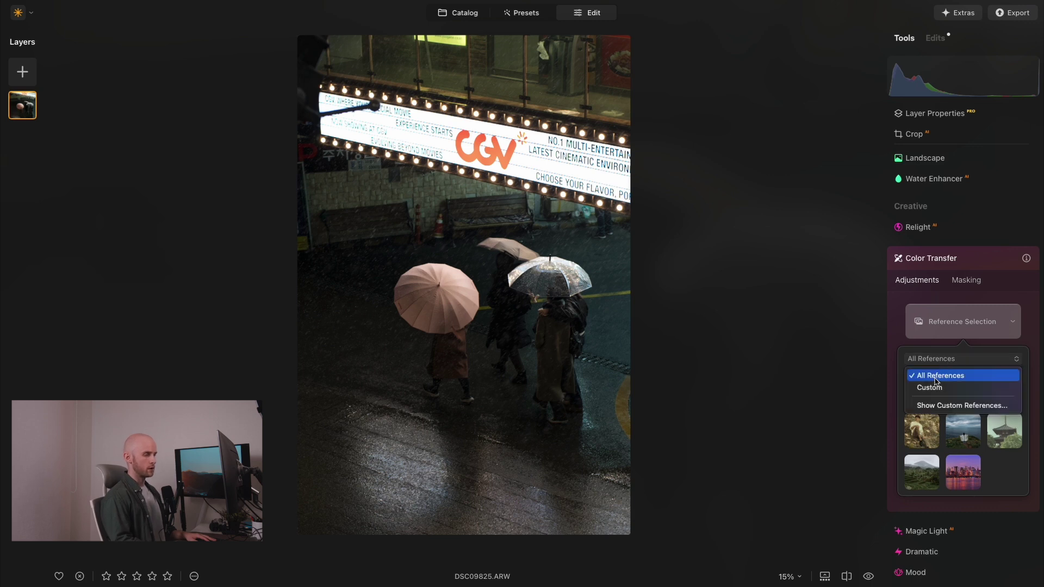
click(933, 385)
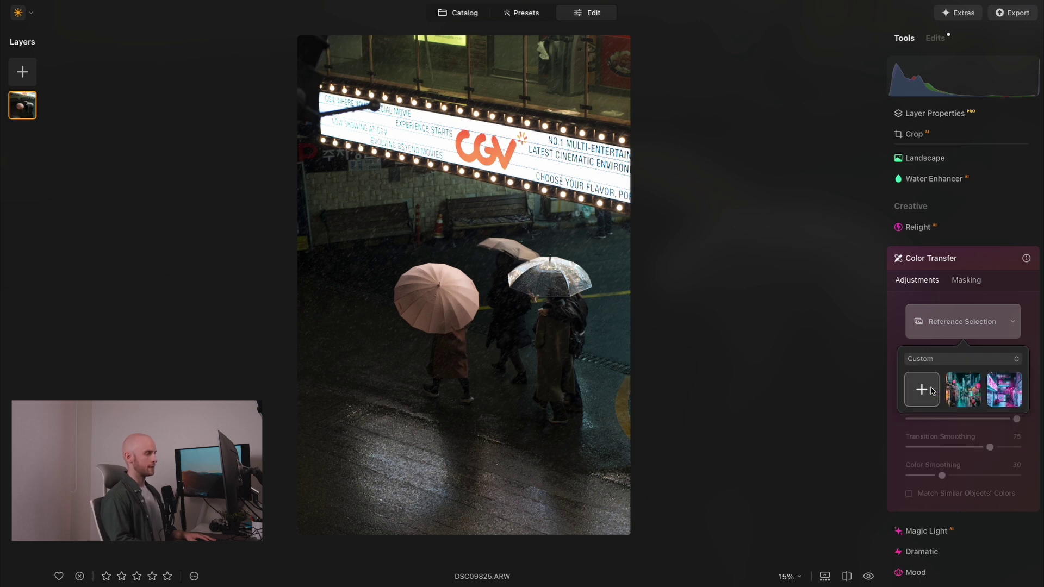
click(1009, 397)
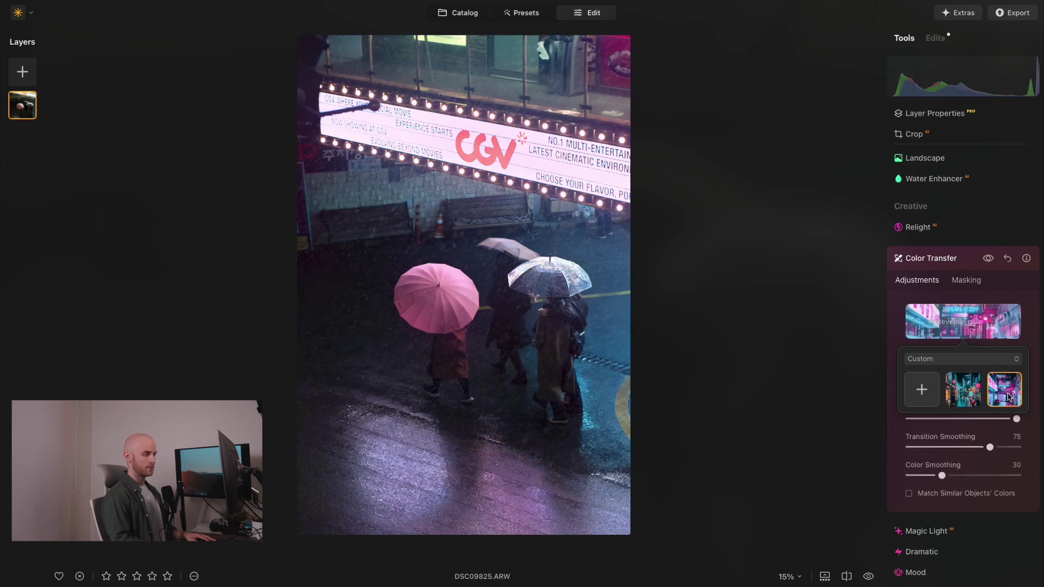
click(957, 463)
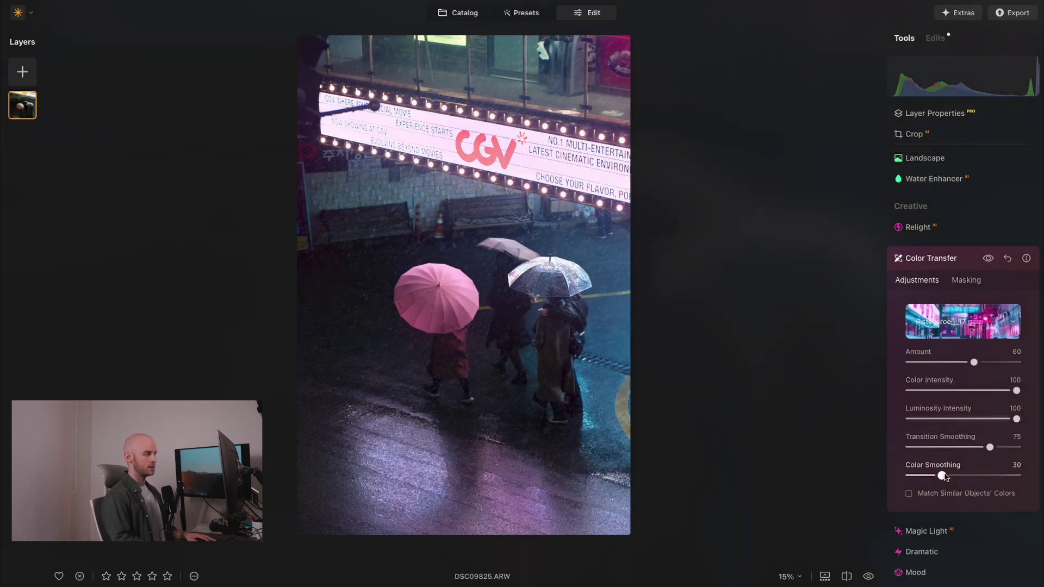
Set Color Smoothing to 0, Luminosity Intensity to 16 and Amount to 67.
drag(944, 476, 910, 476)
drag(1016, 419, 930, 422)
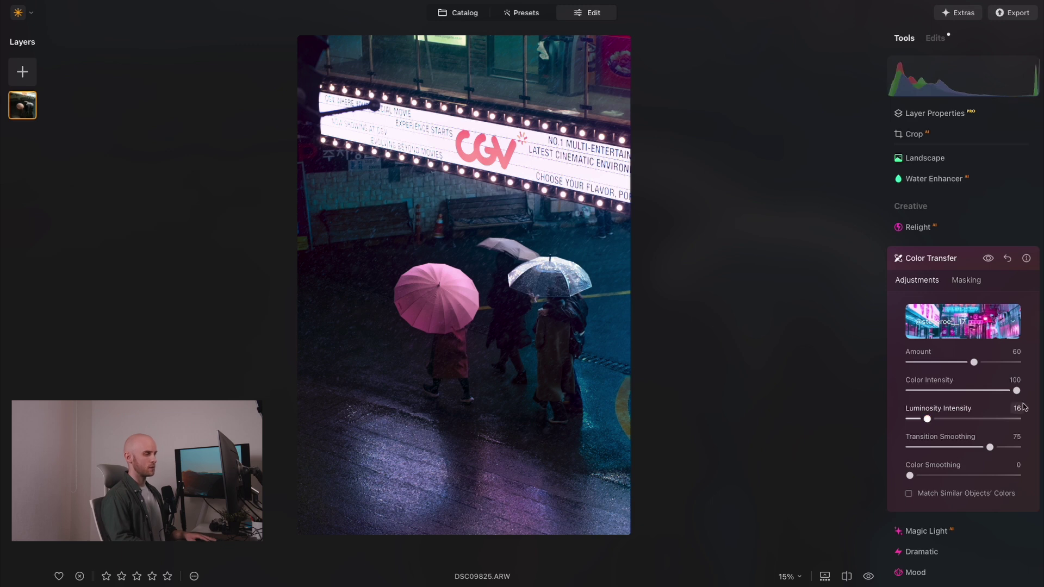
mouse_move(973, 362)
mouse_down()
mouse_move(1026, 367)
mouse_move(986, 369)
mouse_up()
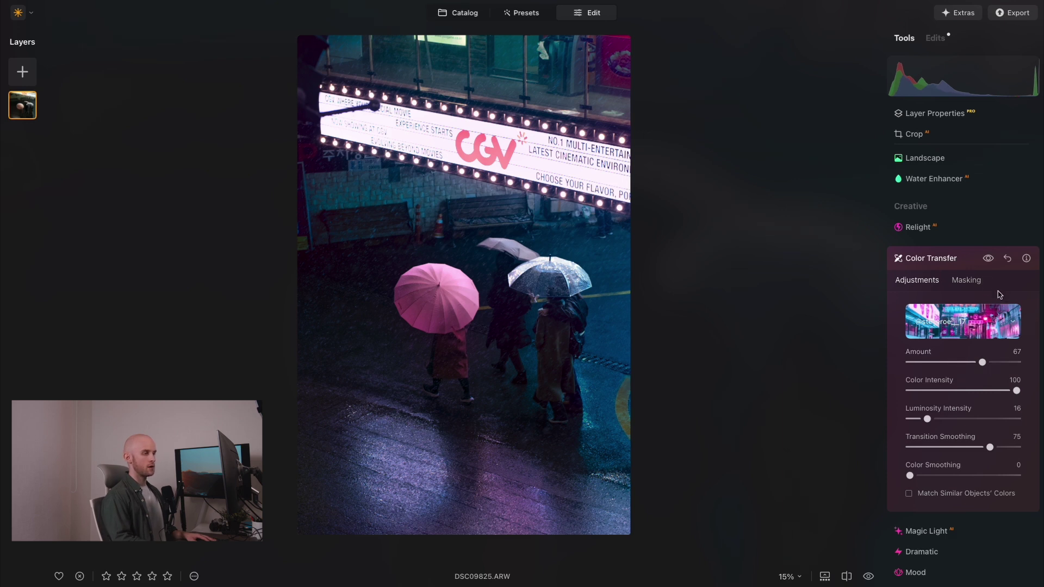
Switch to the teal neon street reference and lower Luminosity Intensity to 6.
click(994, 329)
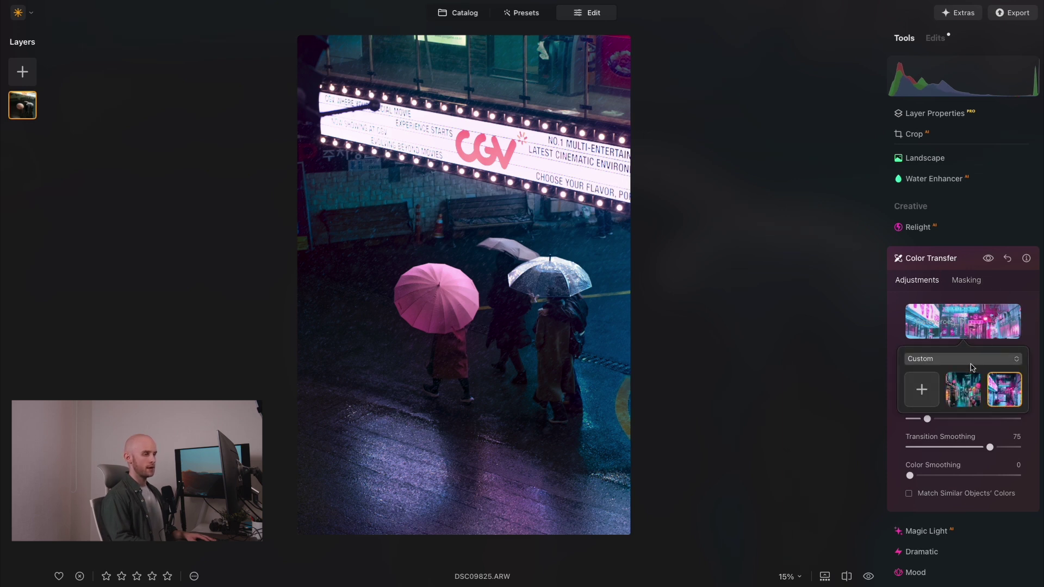
click(968, 391)
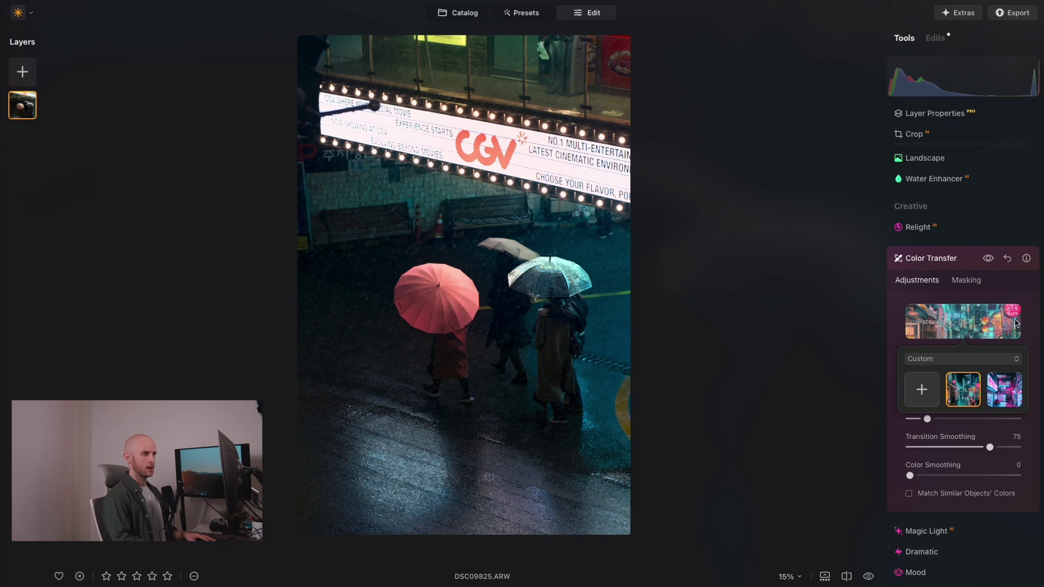
click(1029, 307)
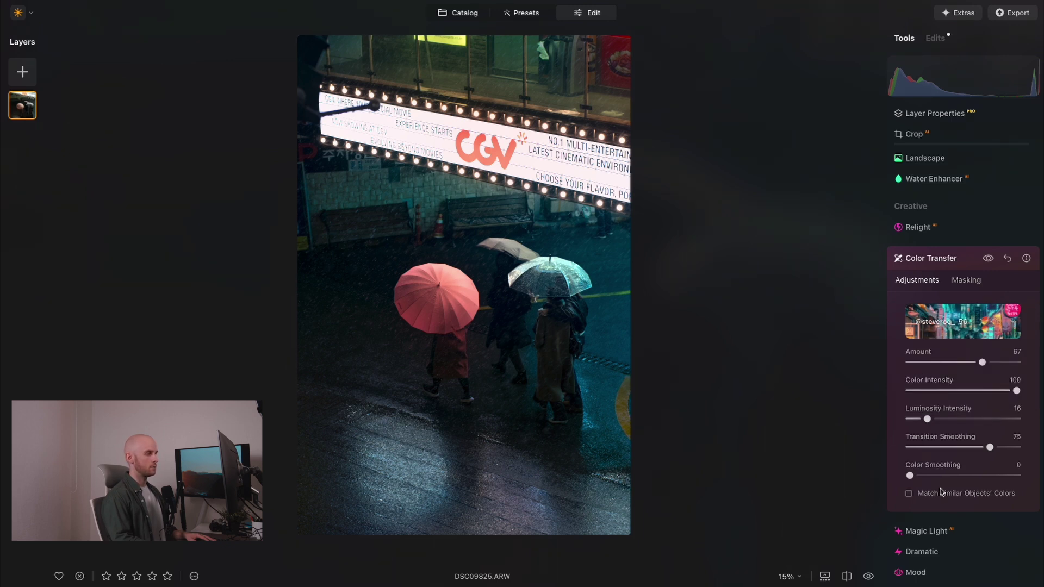
drag(927, 418, 916, 419)
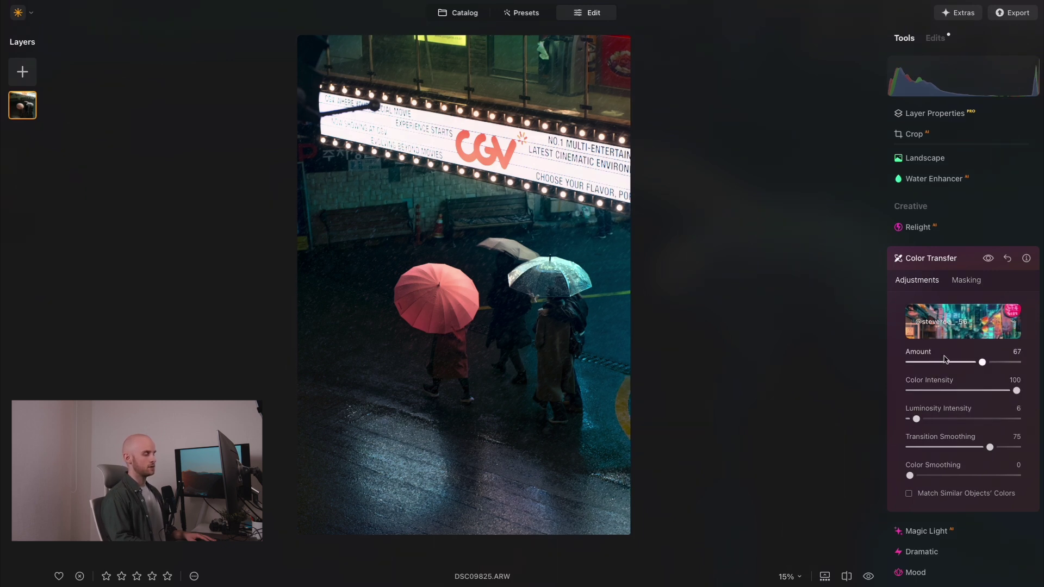
Add str1.jpg from the Tokyo folder as a new custom reference.
click(947, 330)
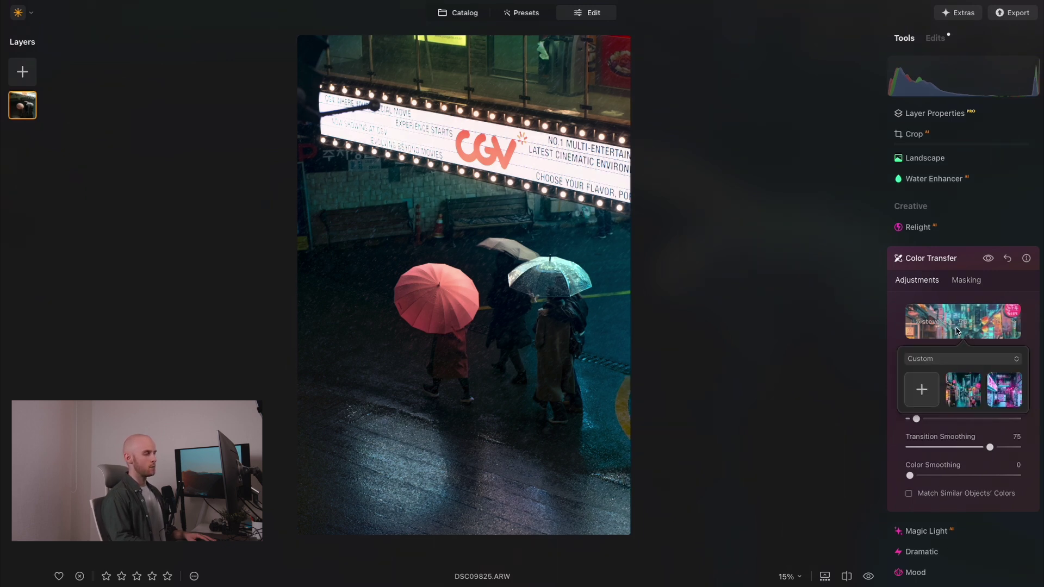
click(922, 390)
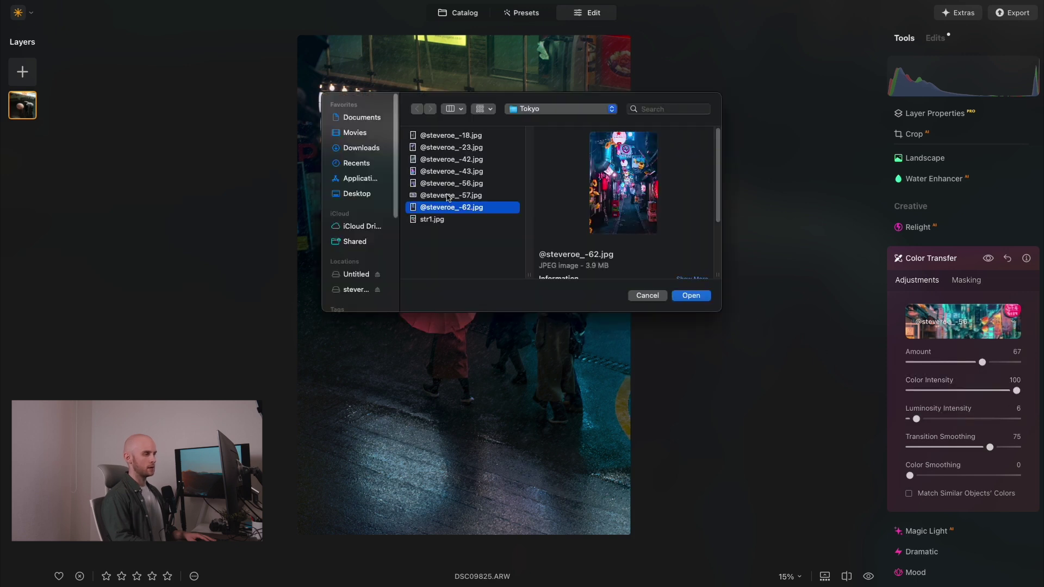
click(447, 196)
click(448, 184)
click(447, 172)
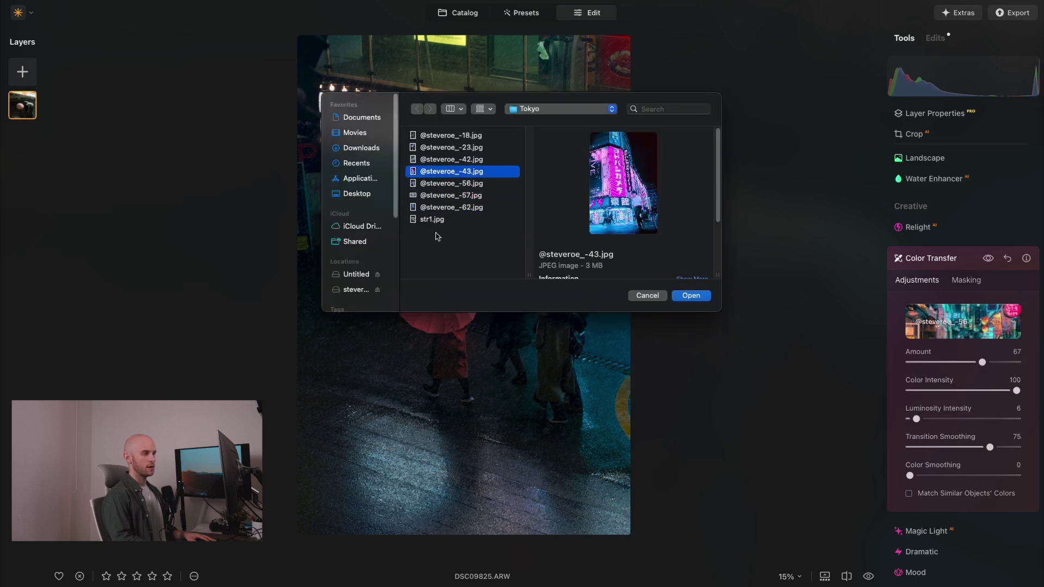
click(434, 221)
click(696, 296)
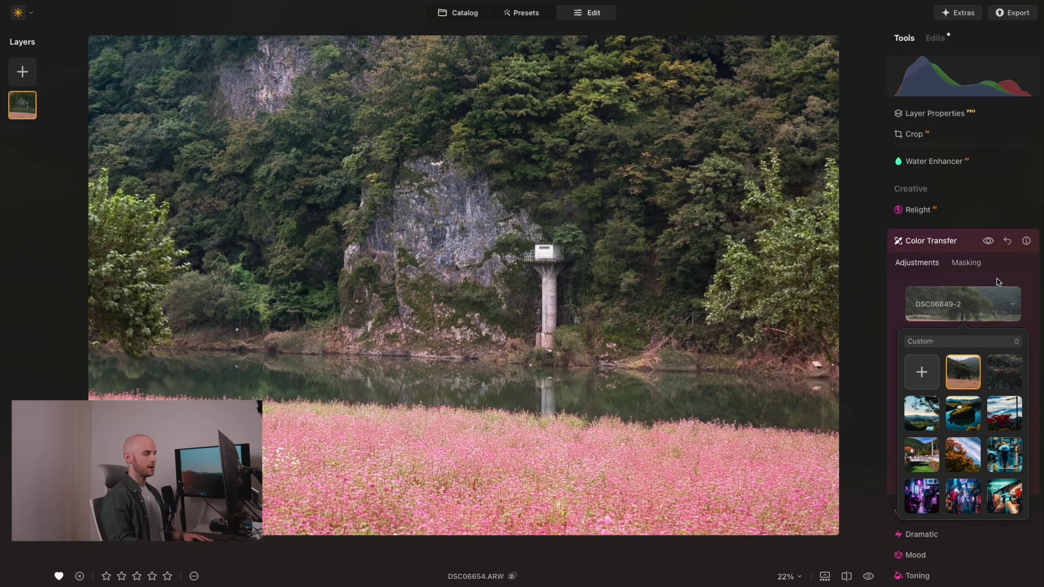
Enable Match Similar Objects' Colors and set Color Smoothing to 0 on the lake photo.
click(998, 283)
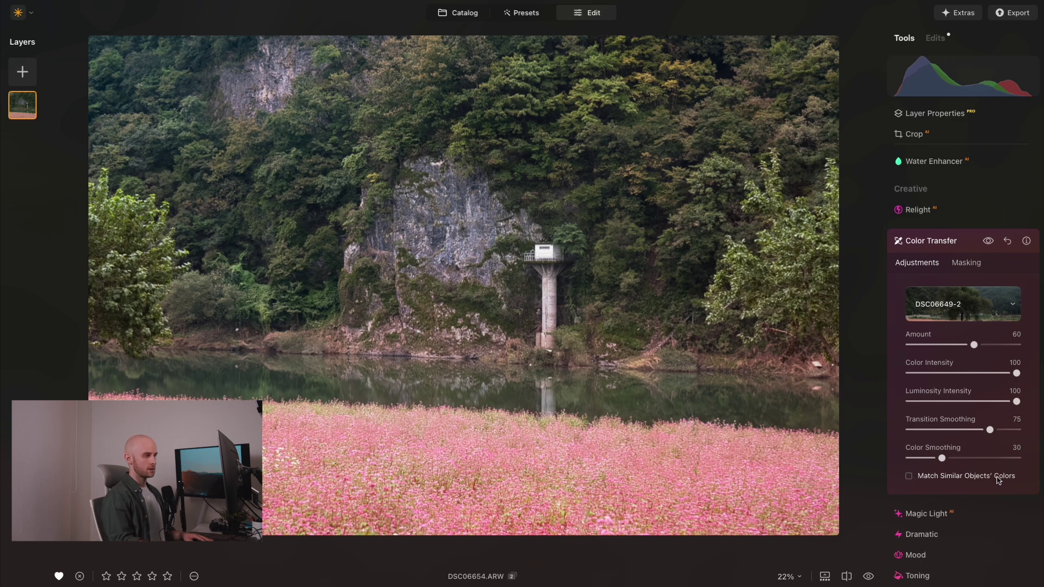
click(908, 477)
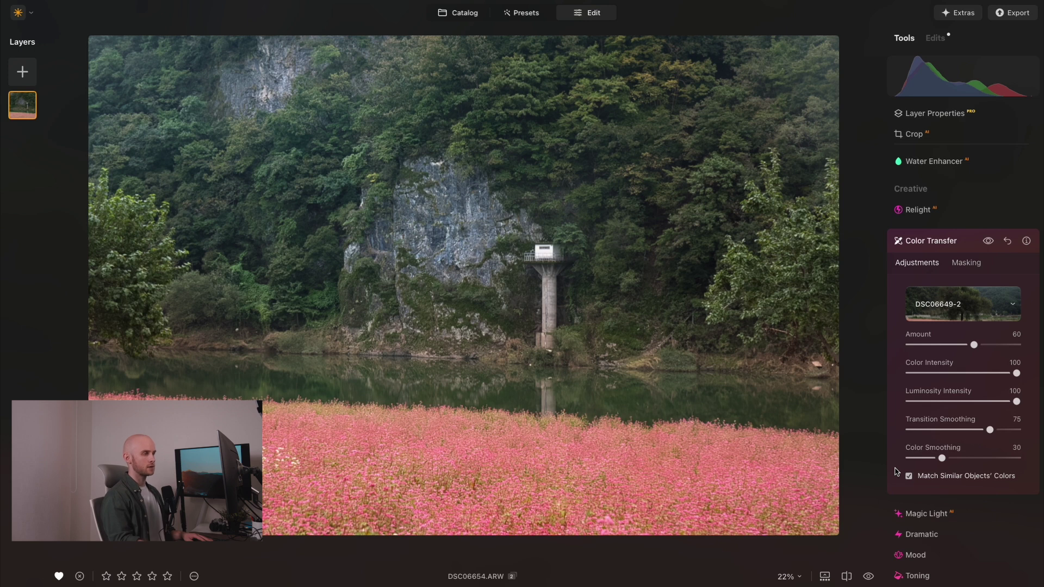
drag(941, 458, 877, 469)
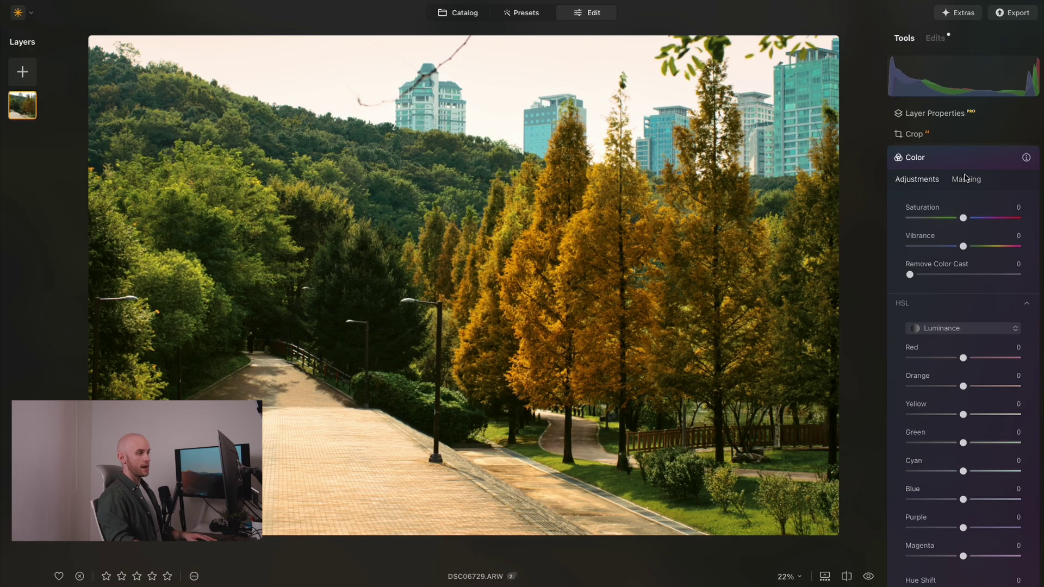
Add a Color mask sampled from the yellow trees, with Range set to 13.
click(966, 179)
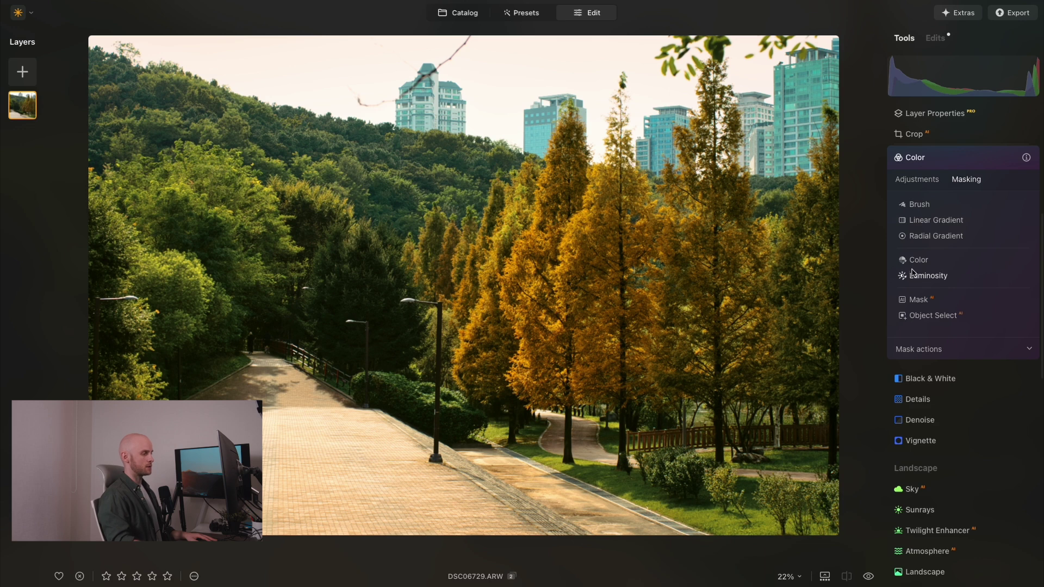
click(914, 261)
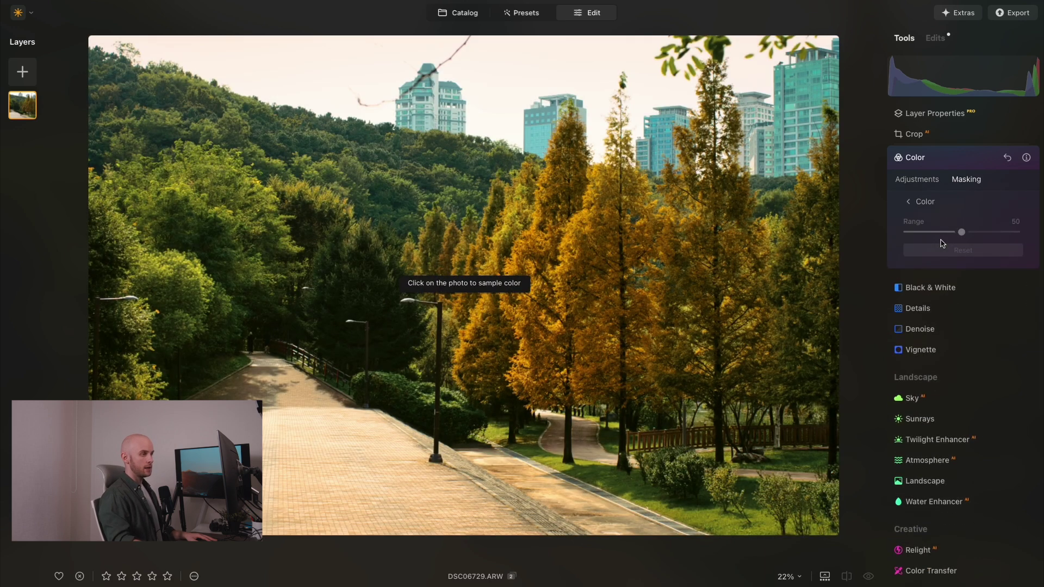
click(582, 268)
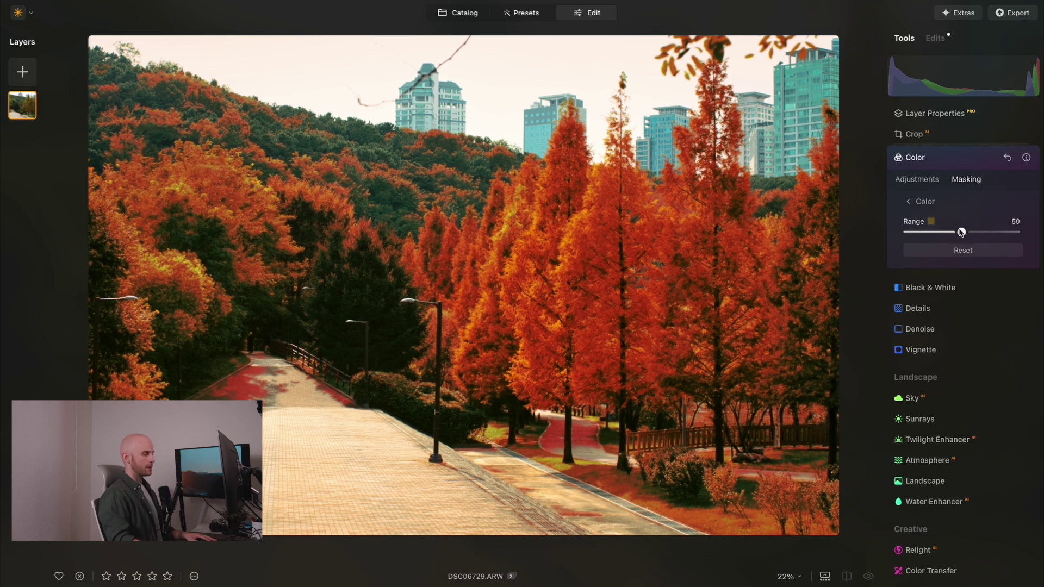
mouse_move(962, 235)
mouse_down()
mouse_move(897, 234)
mouse_move(986, 232)
mouse_move(941, 232)
mouse_up()
Back in Adjustments, try a Hue Shift on the masked foliage.
click(917, 179)
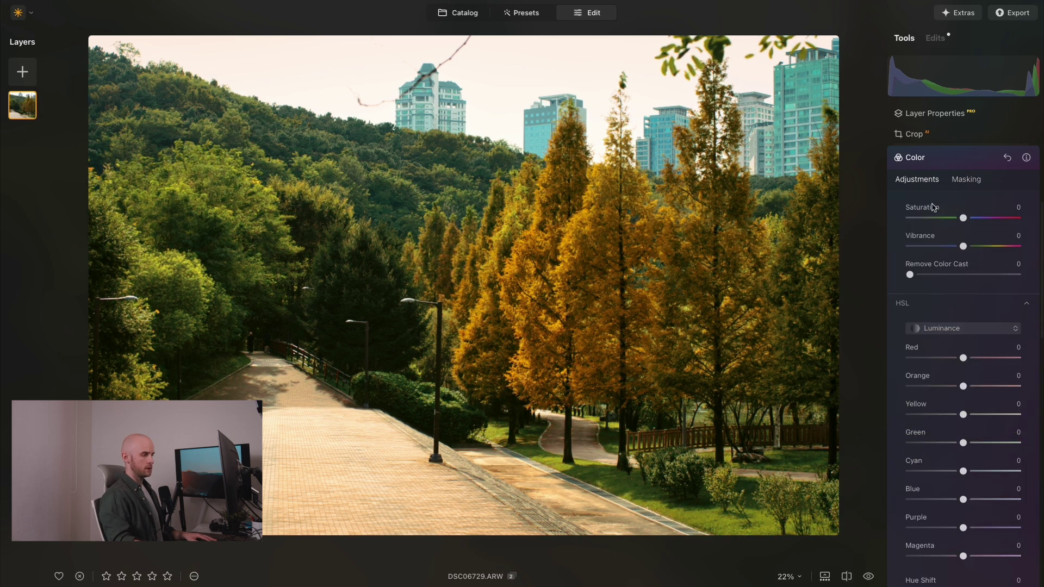
scroll(962, 369, down, 2)
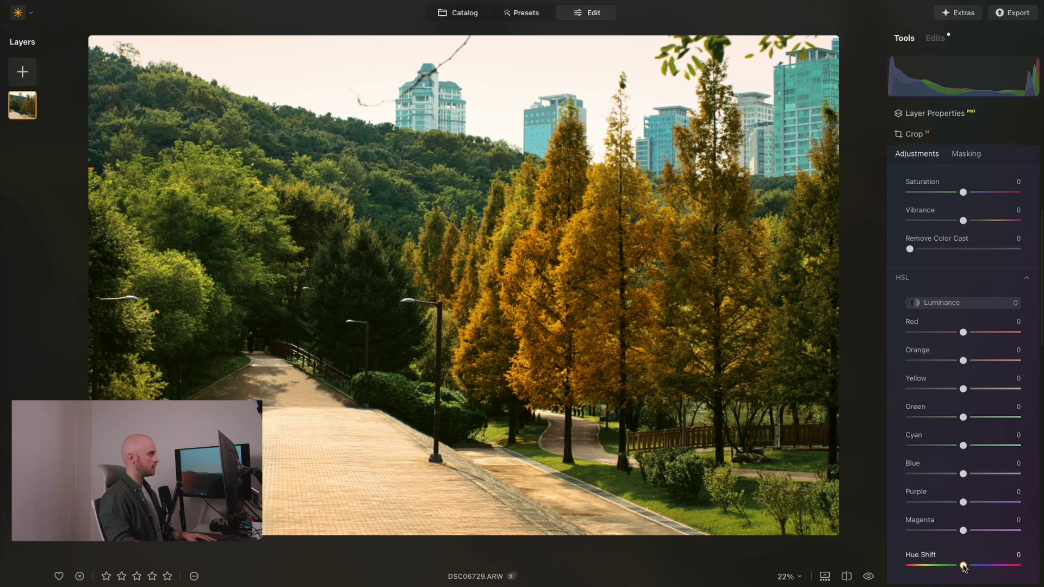
drag(963, 567, 941, 566)
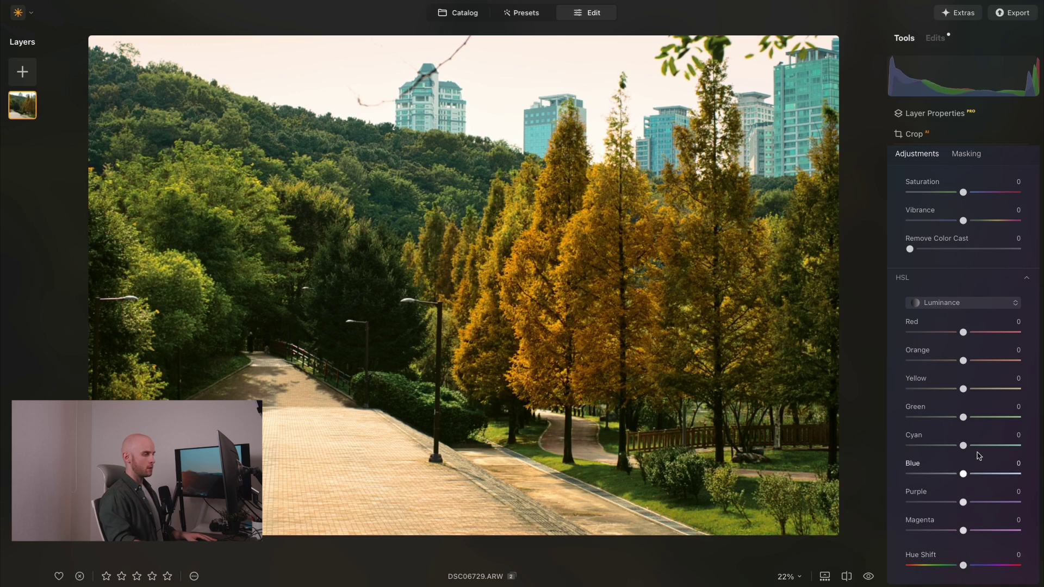
Switch the HSL mode to Luminance and raise Yellow luminance to 20.
click(962, 326)
click(938, 355)
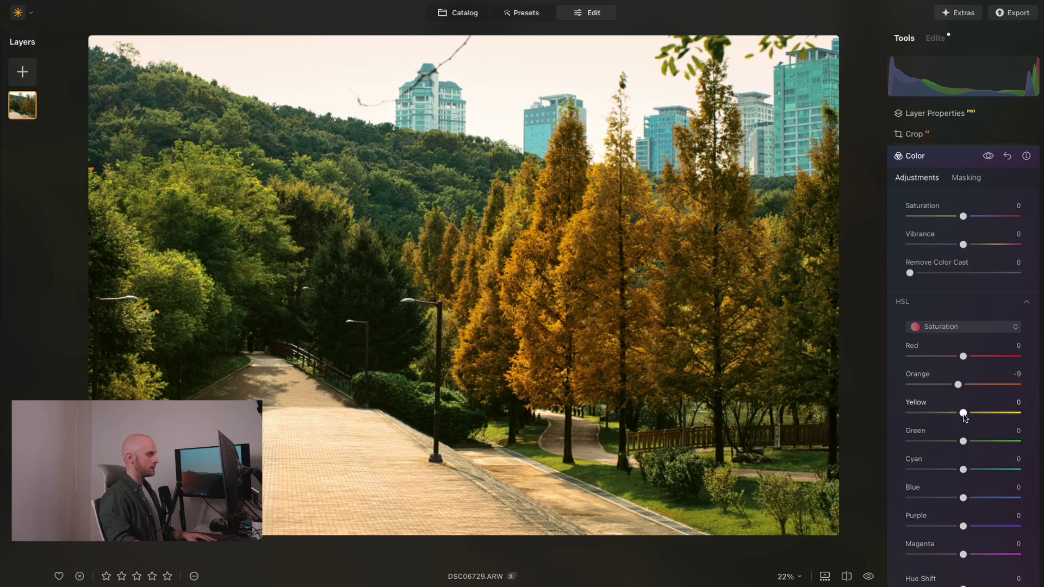
click(962, 326)
click(938, 369)
drag(963, 413, 975, 414)
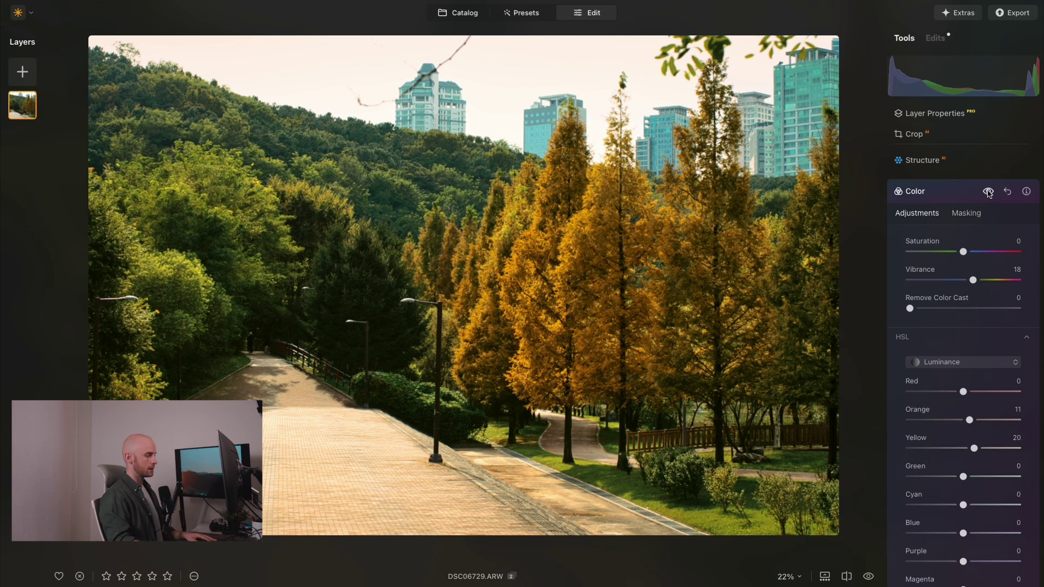